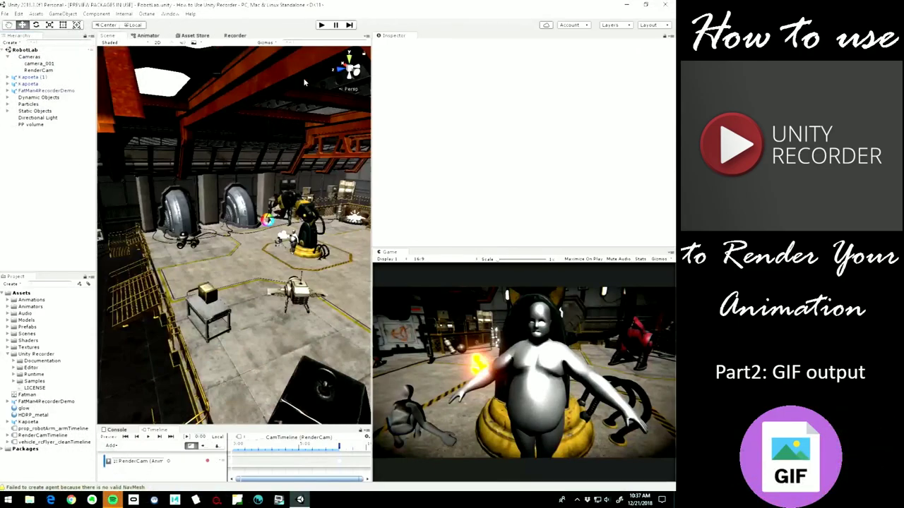
- Widen the Scene view and bring up the Unity Recorder package page in the Asset Store
left_click_drag(372, 123, 433, 122)
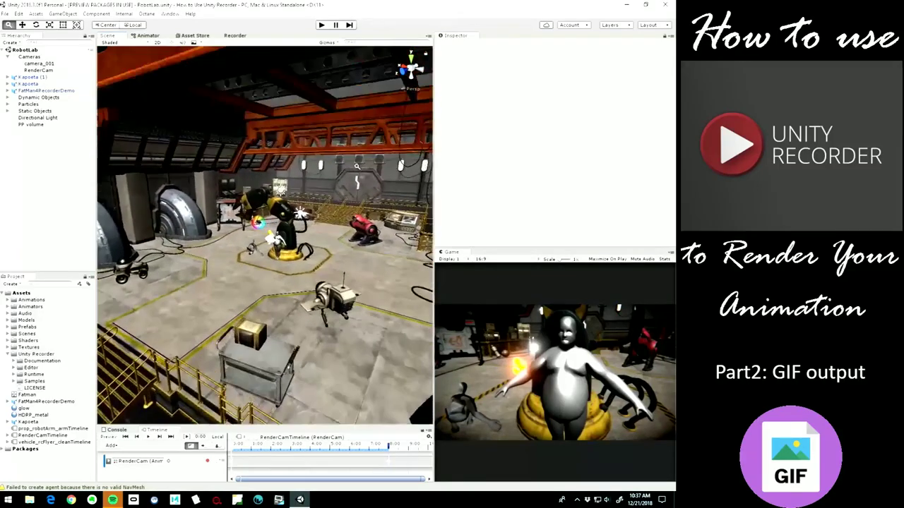
left_click(200, 36)
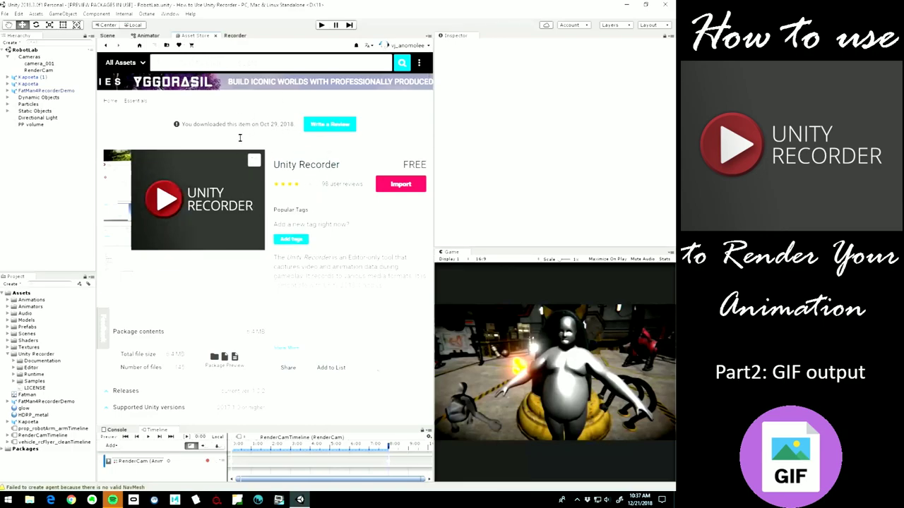
- Open Window > General > Recorder > Recorder Window, showing the default MP4 Movie recorder
left_click(150, 35)
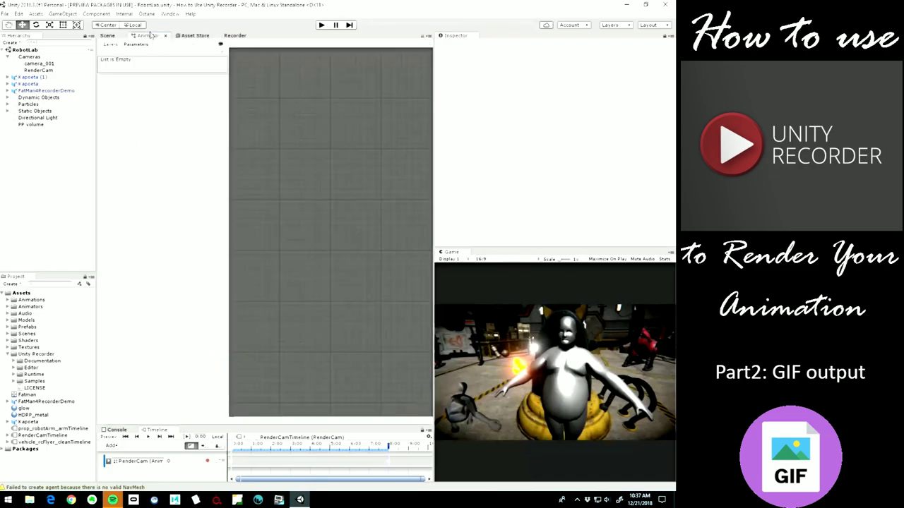
left_click(170, 15)
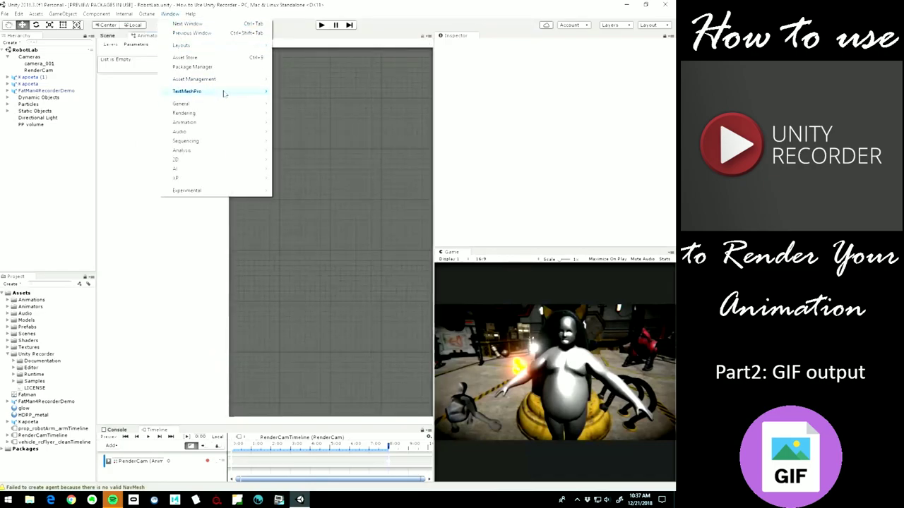
mouse_move(228, 95)
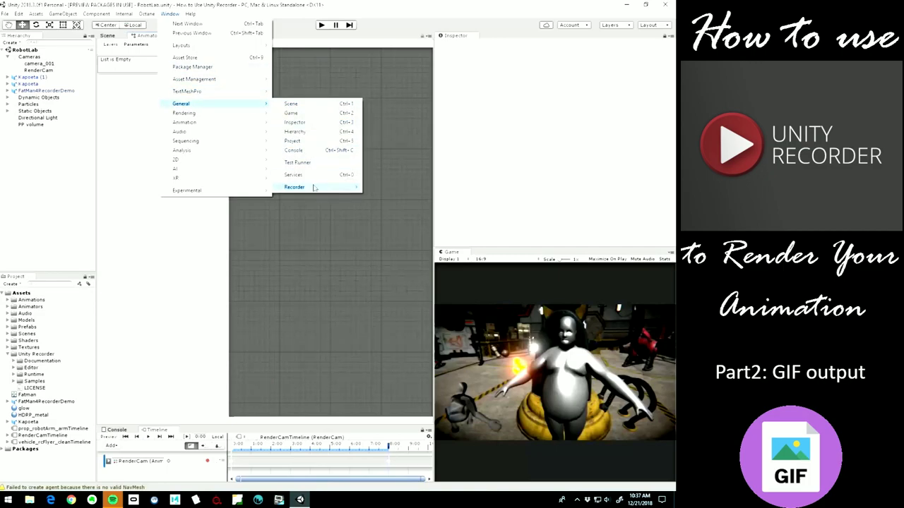
mouse_move(315, 188)
left_click(385, 187)
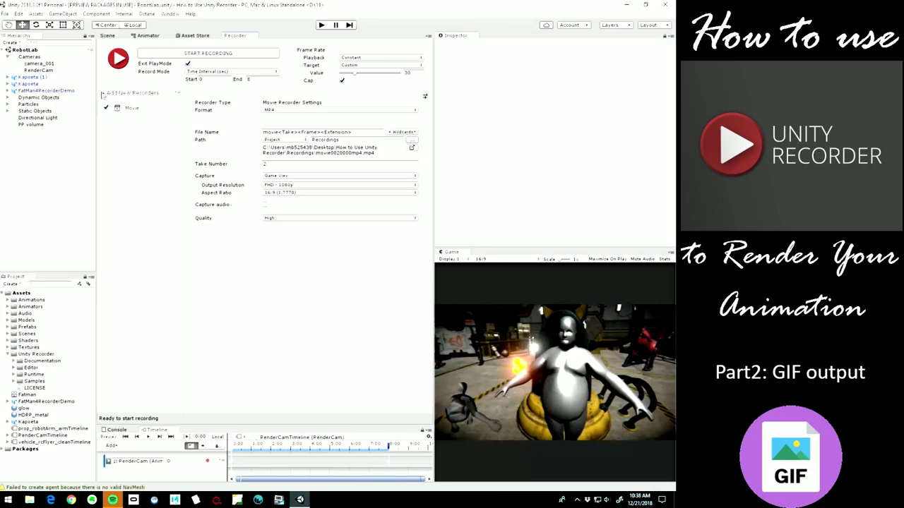
- Add a GIF Animation recorder, keeping Targeted Camera (ActiveCamera) as the capture source
left_click(104, 94)
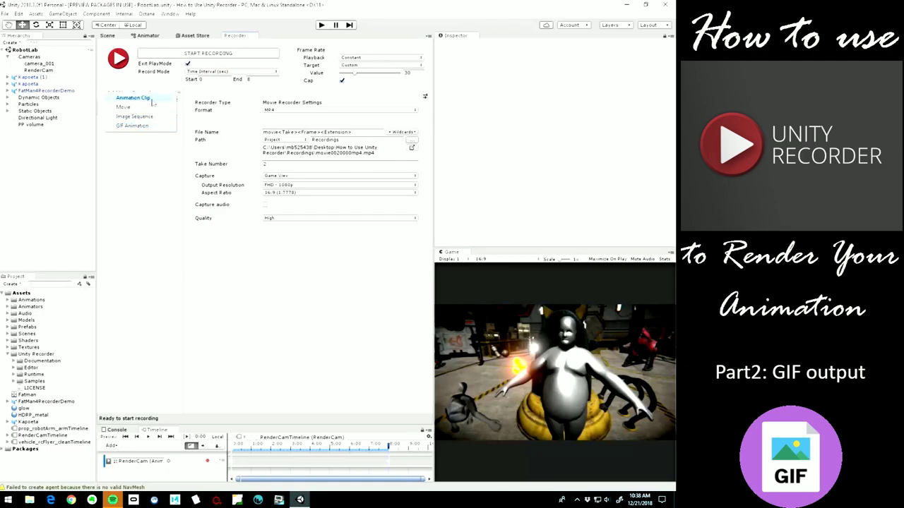
left_click(146, 126)
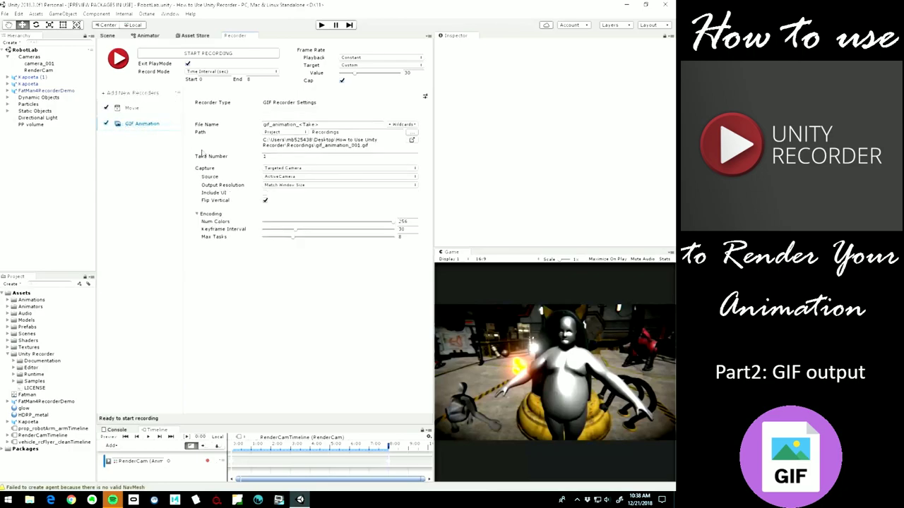
left_click(308, 169)
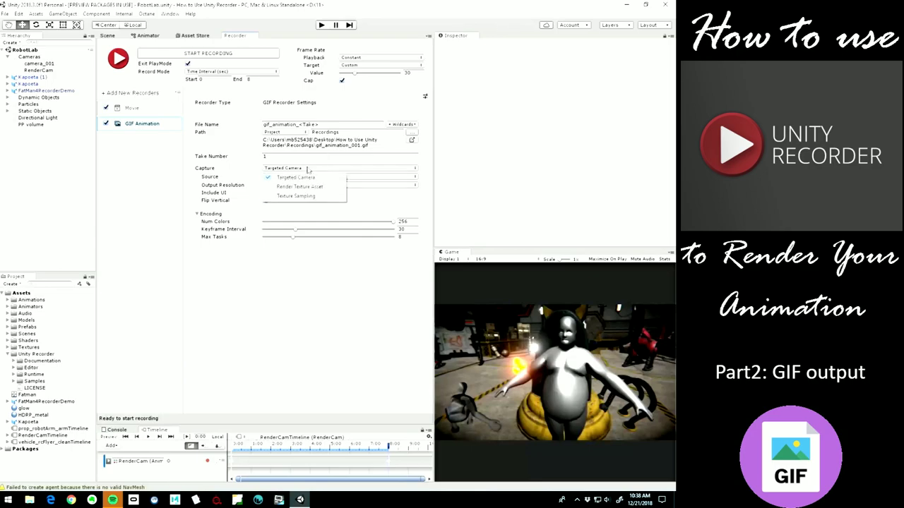
left_click(233, 171)
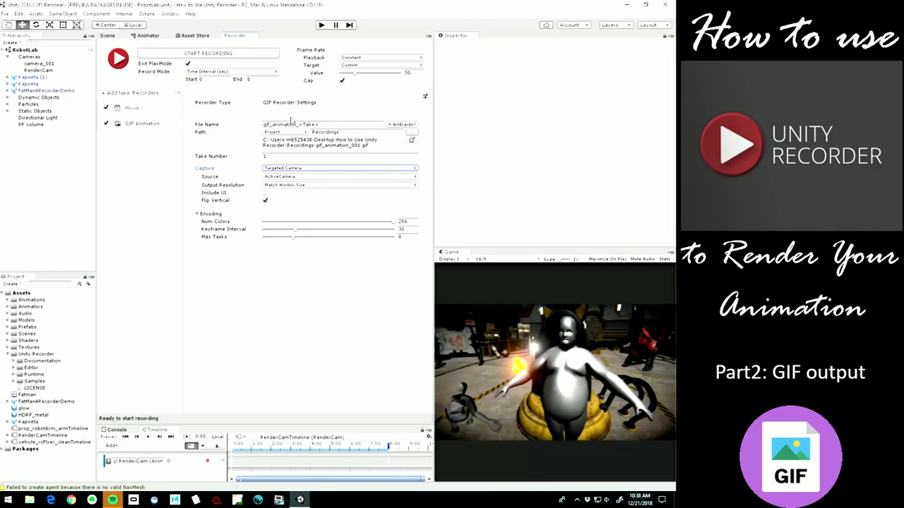
left_click(499, 260)
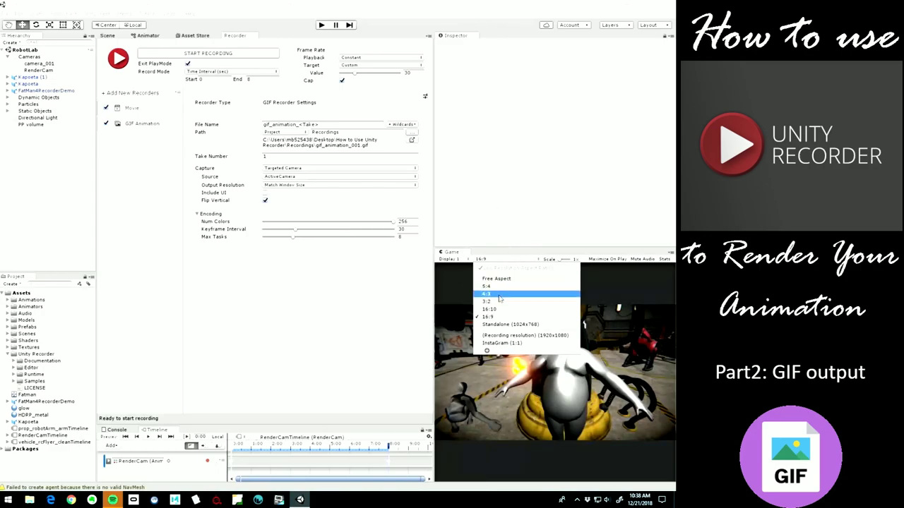
- Set the Game view to 4:3, shorten its panel, and change the frame rate to 10
left_click(499, 294)
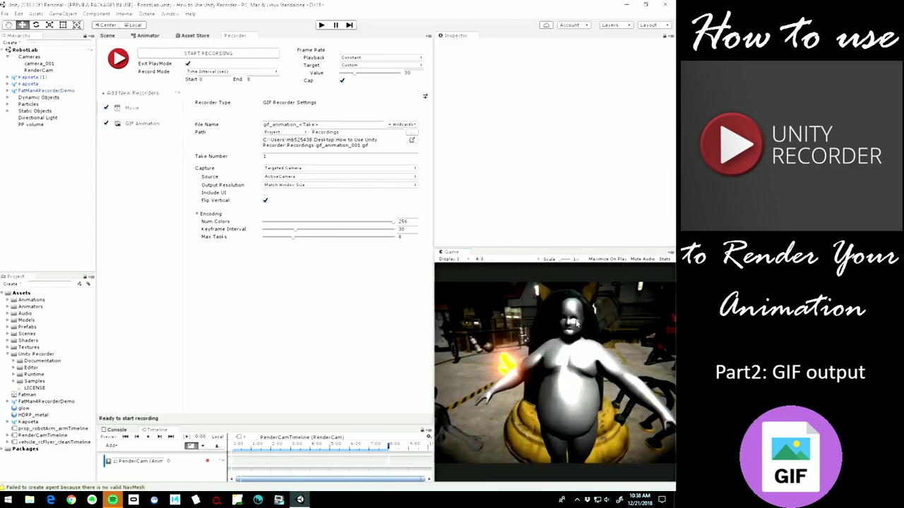
mouse_move(517, 251)
left_mouse_down()
mouse_move(514, 233)
mouse_move(507, 264)
left_mouse_up()
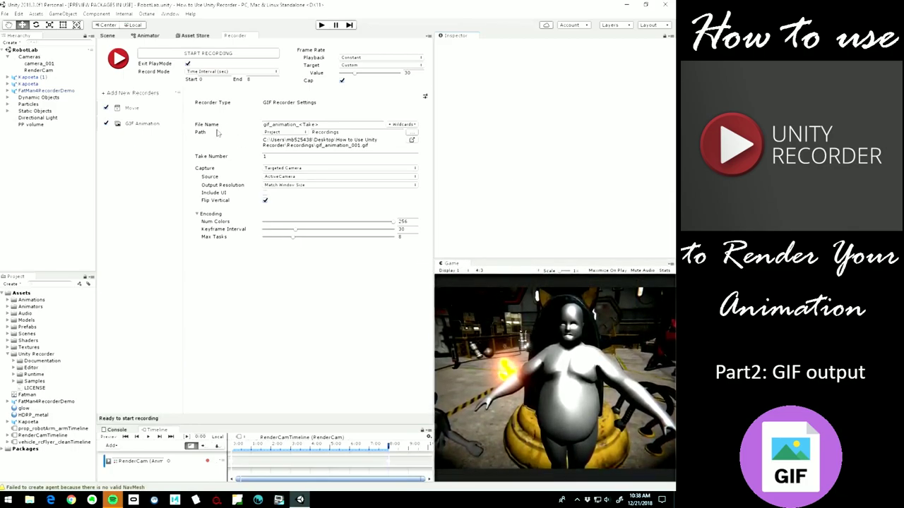
left_click(229, 156)
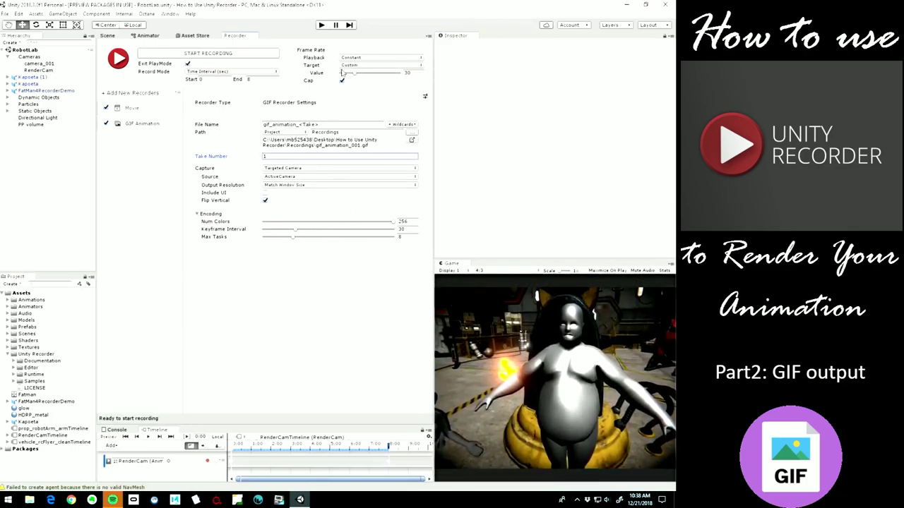
left_click(414, 73)
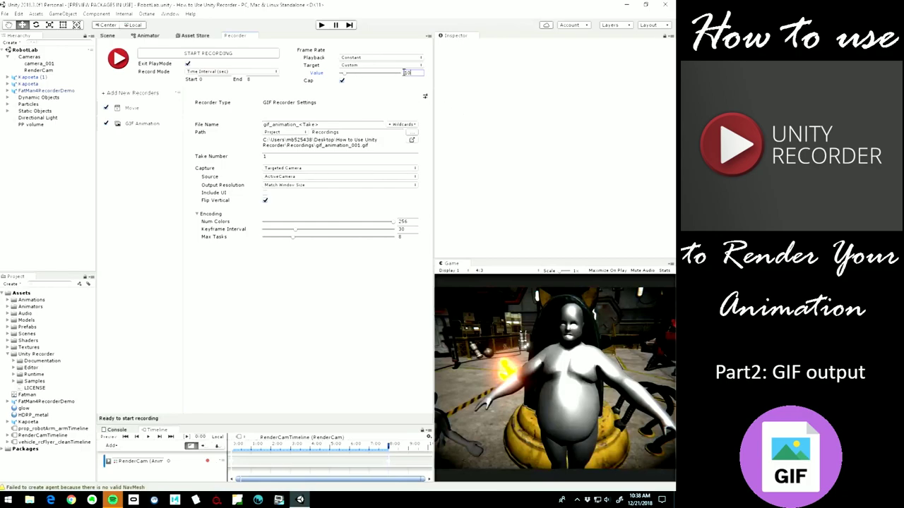
left_click(446, 86)
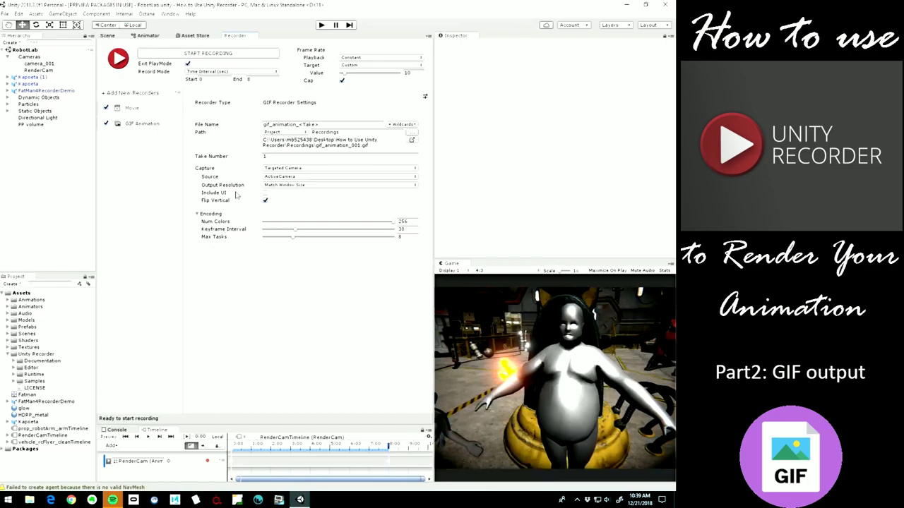
- Choose 240p as the GIF recorder's output resolution
left_click(287, 185)
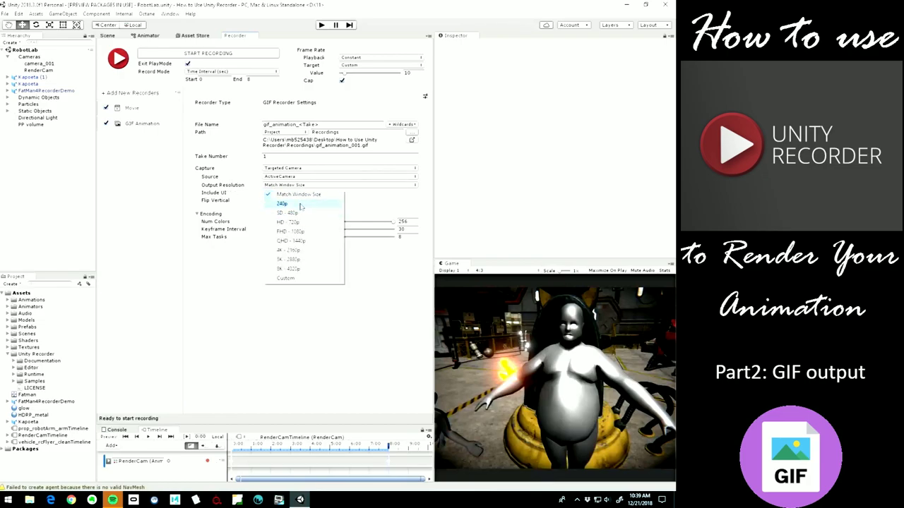
left_click(301, 205)
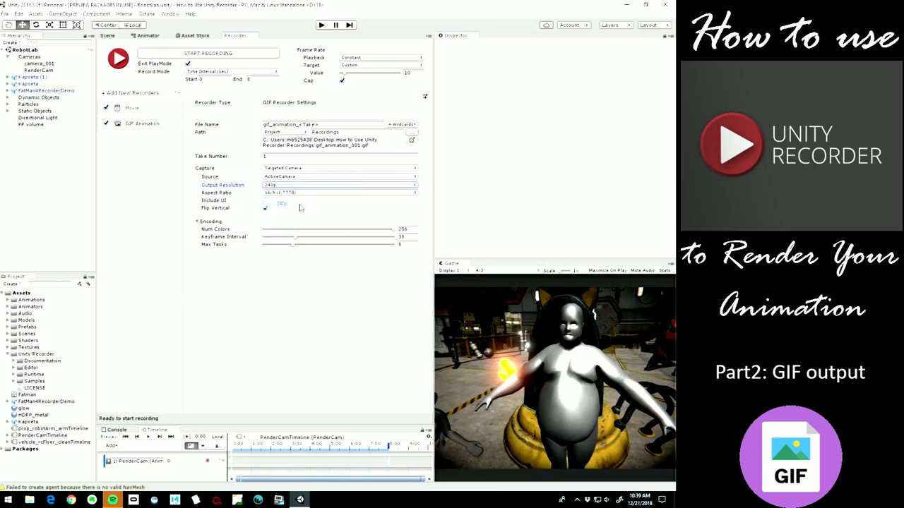
left_click(267, 186)
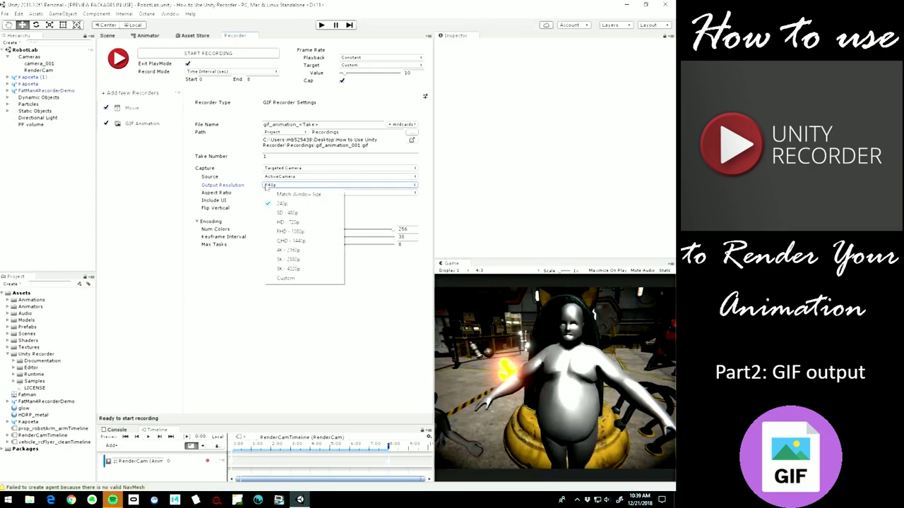
left_click(322, 204)
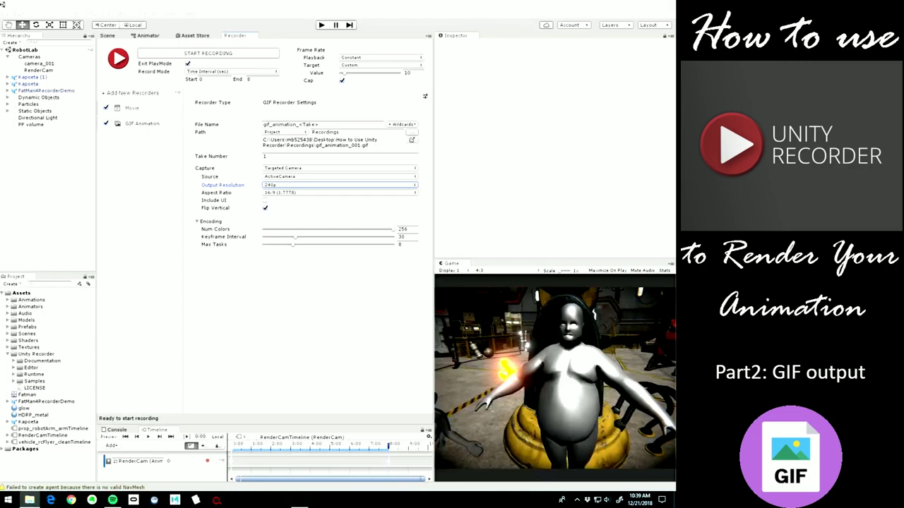
left_click(411, 140)
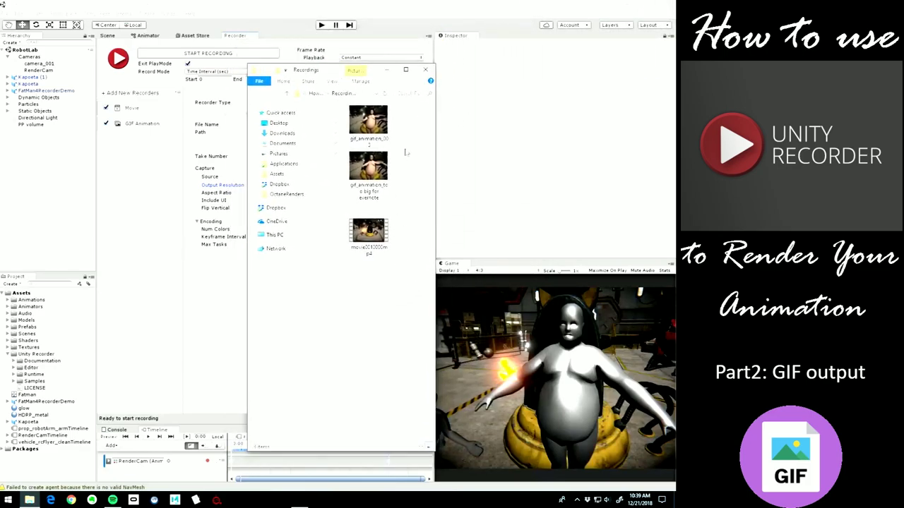
left_click_drag(328, 74, 158, 65)
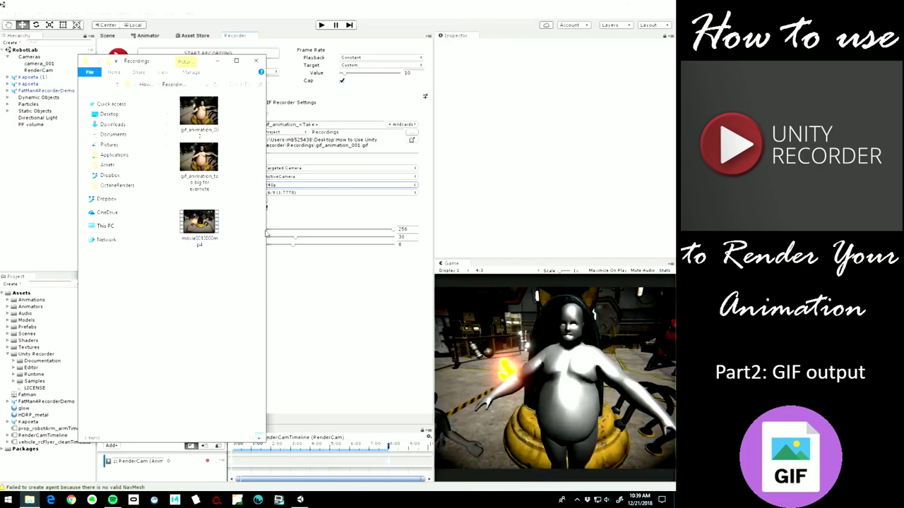
left_click(256, 61)
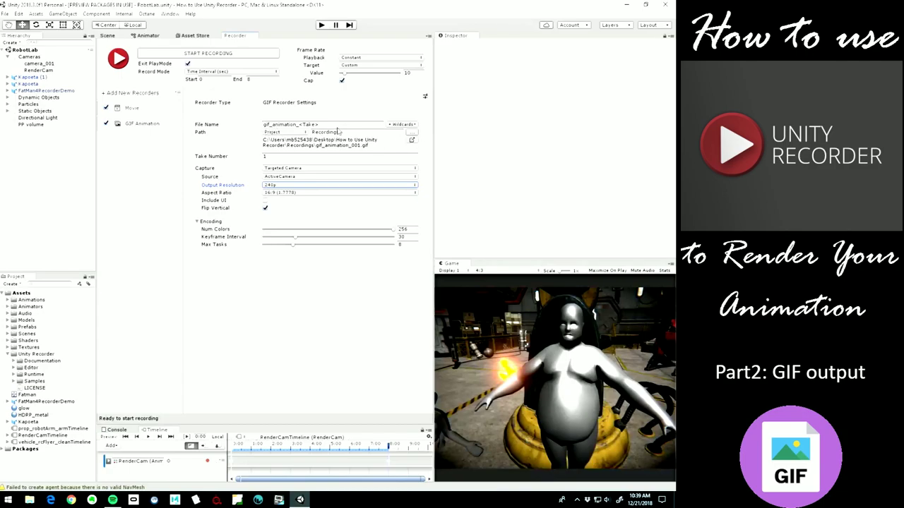
left_click(412, 134)
left_click_drag(302, 21, 302, 77)
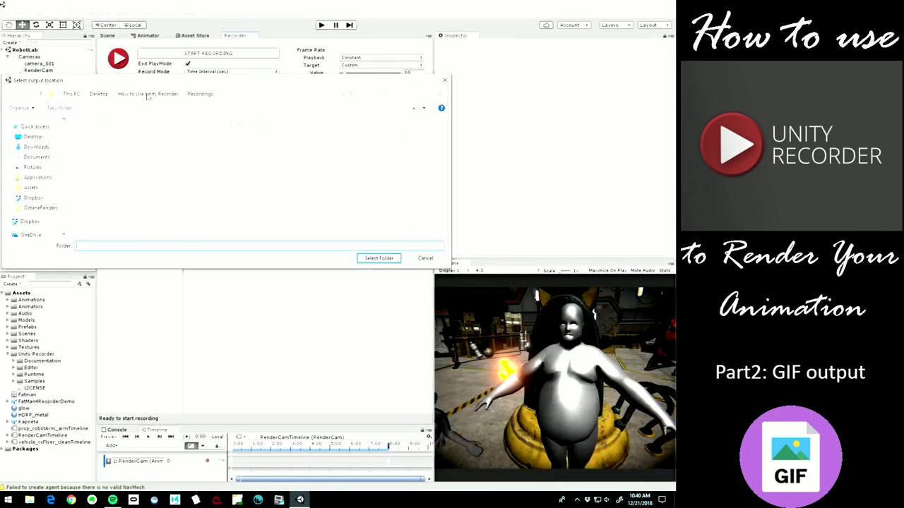
left_click(378, 258)
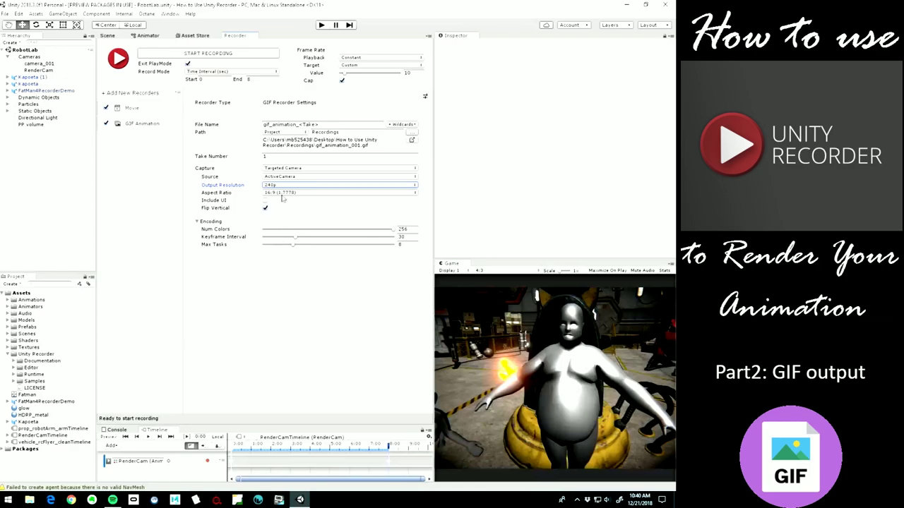
- Set the GIF recorder's capture aspect ratio to 4:3 (1.3333)
left_click(285, 193)
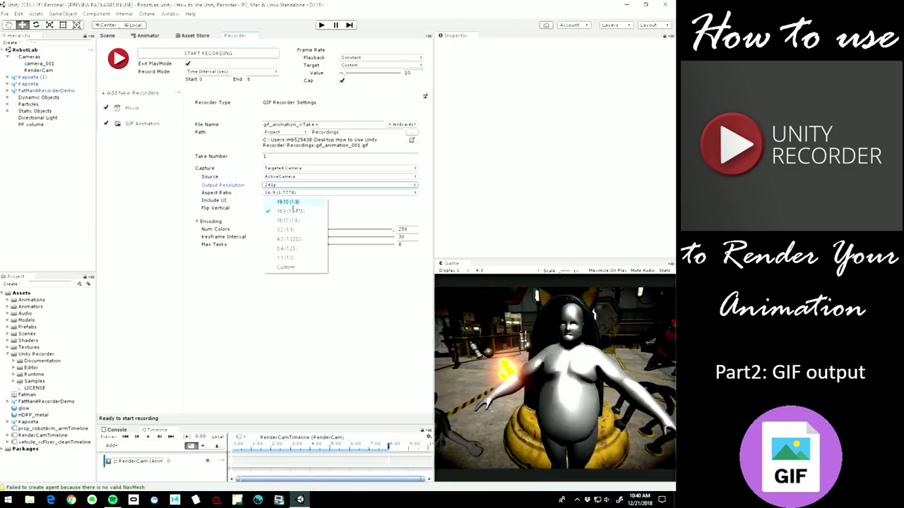
left_click(303, 240)
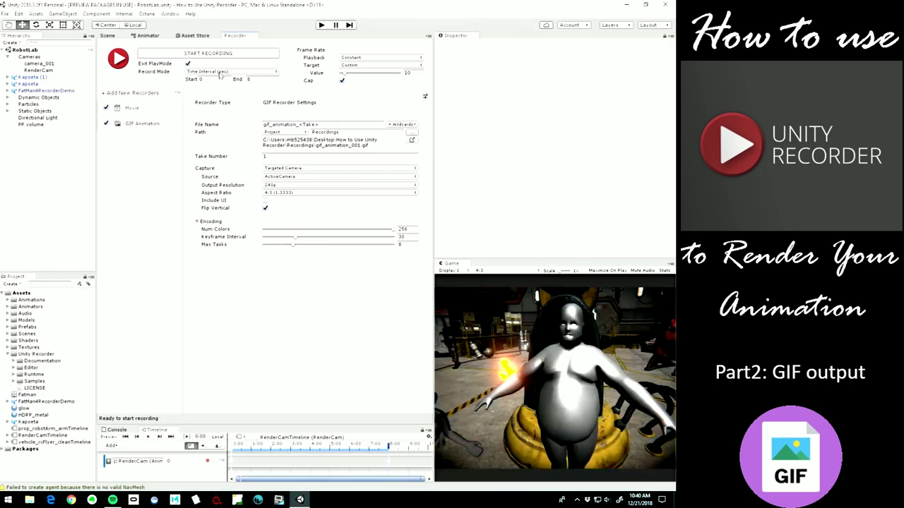
left_click(220, 73)
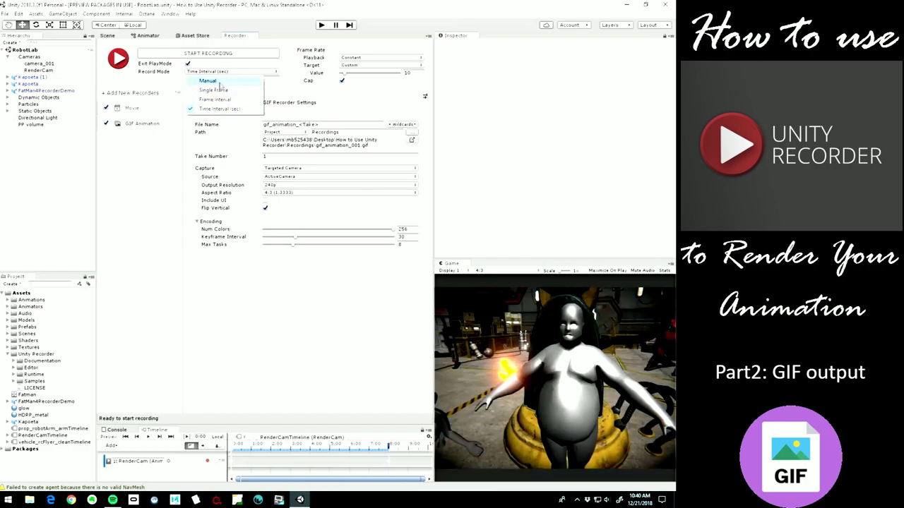
left_click(286, 92)
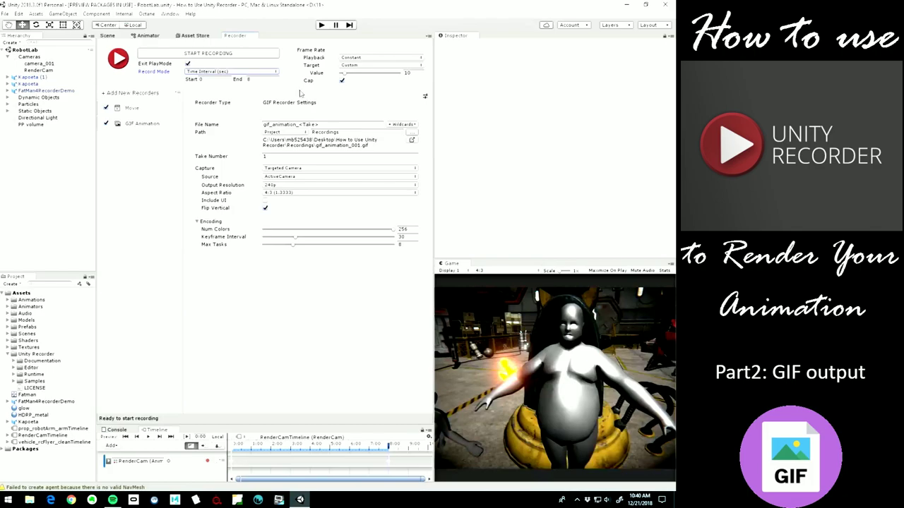
left_click(271, 82)
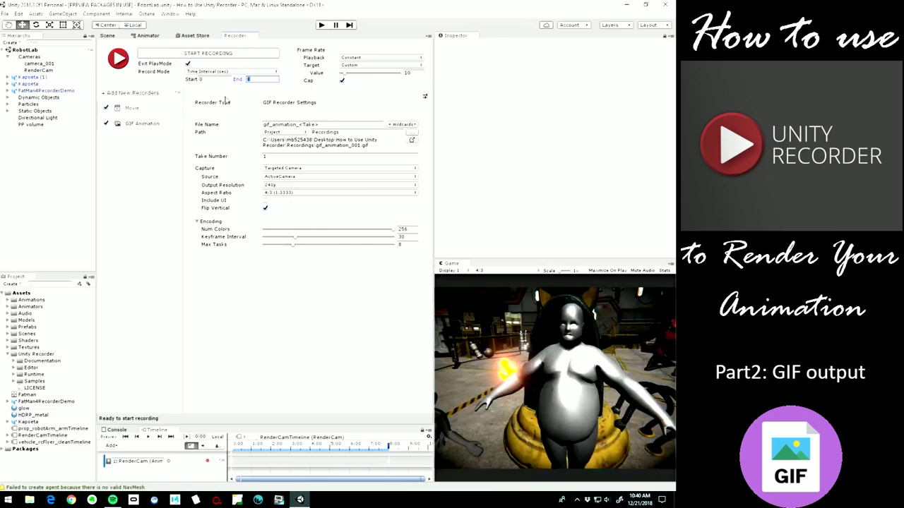
key("Return")
- Start recording the first 240p, 4:3 GIF take
left_click(212, 55)
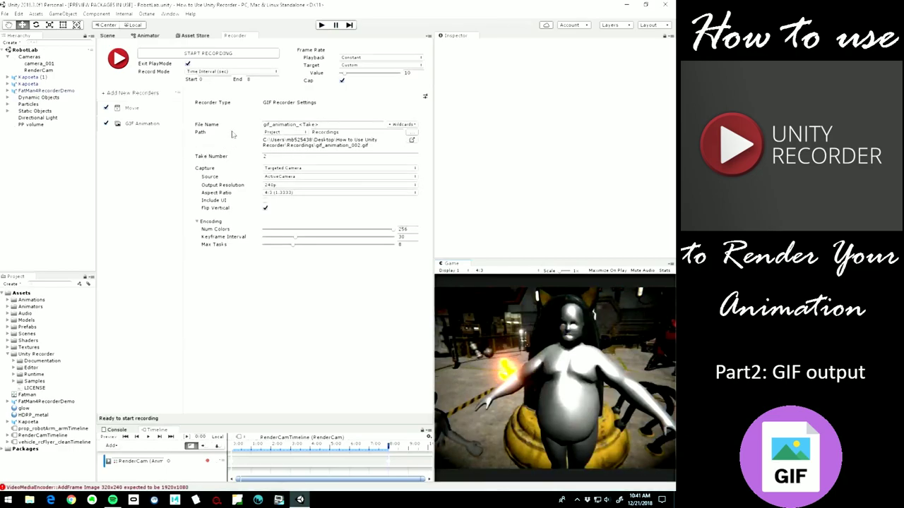
- Switch the output resolution to SD - 480p and start recording the second GIF take
left_click(279, 185)
left_click(275, 209)
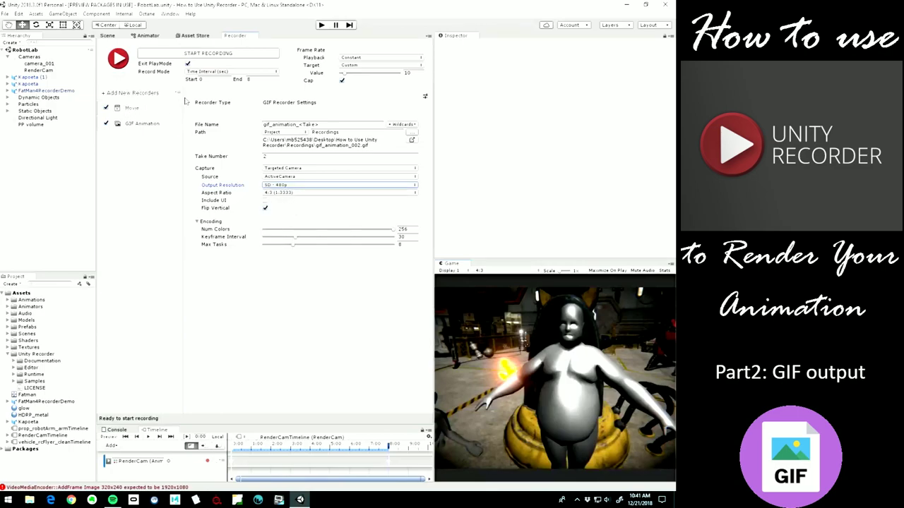
left_click(187, 53)
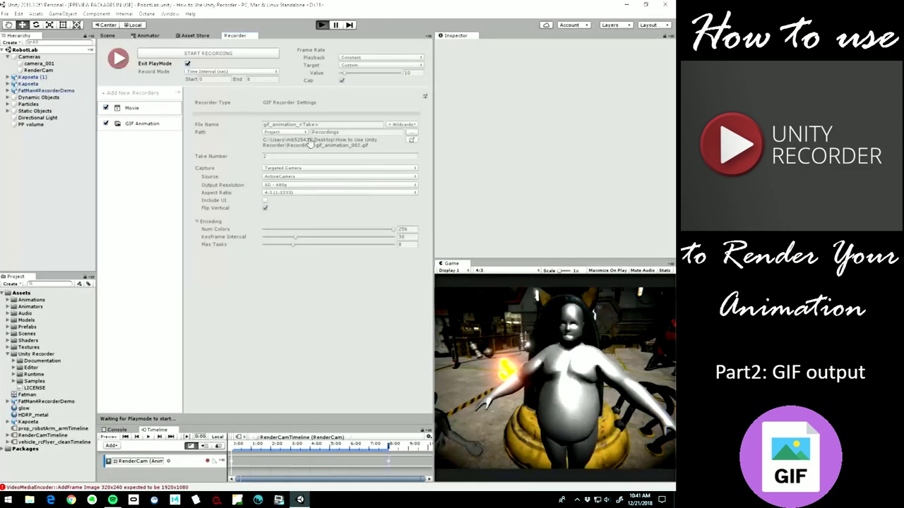